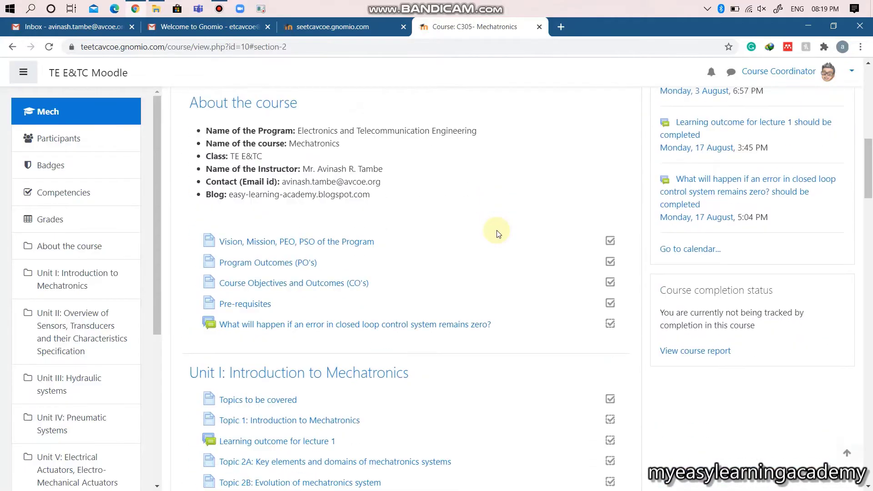
scroll(497, 230, "down", 2)
scroll(497, 233, "down", 2)
scroll(497, 233, "down", 1)
scroll(497, 230, "down", 2)
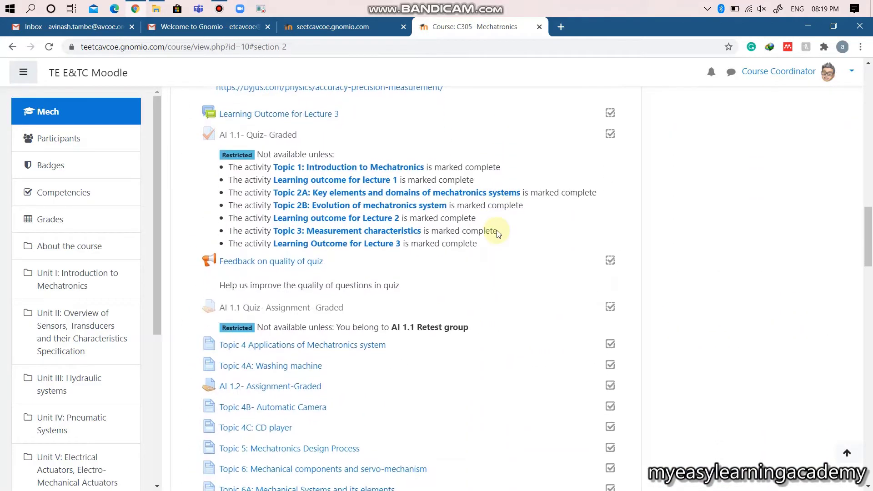
scroll(498, 230, "down", 1)
Open the 'AI 1.1 Quiz- Assignment- Graded' activity from the Mech course page.
left_click(313, 250)
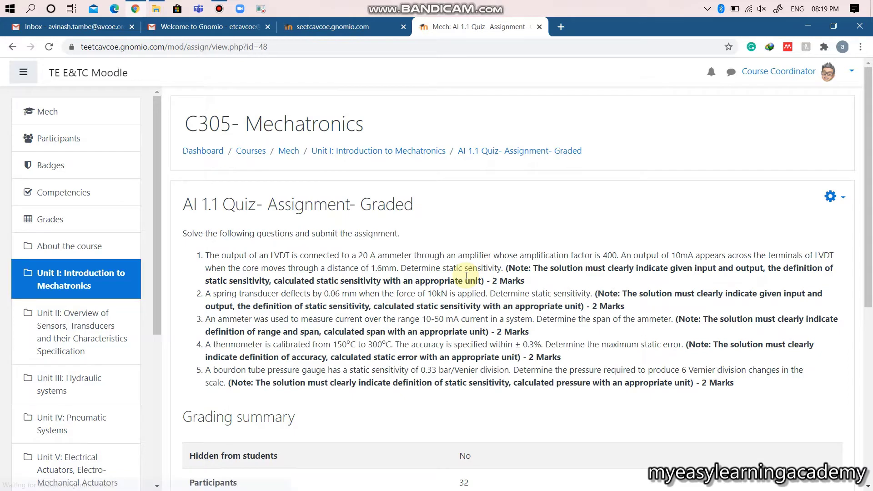
scroll(467, 276, "down", 1)
scroll(467, 276, "down", 1)
scroll(467, 276, "down", 1)
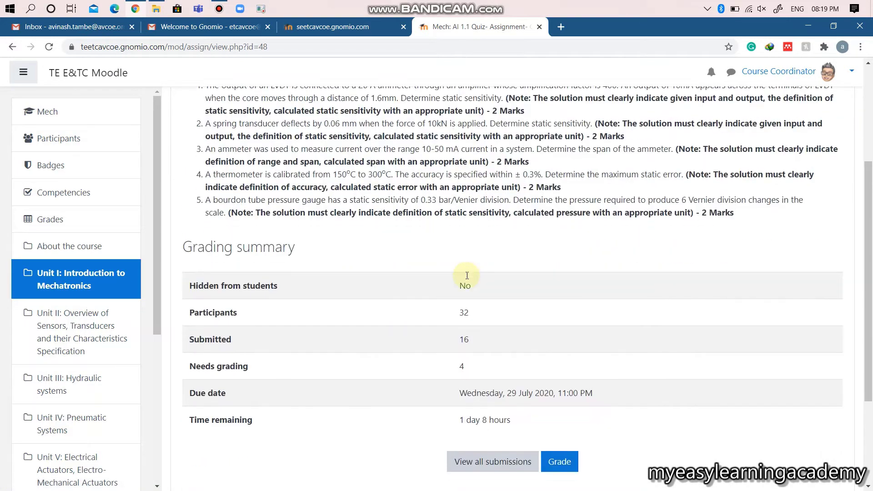
scroll(468, 277, "down", 1)
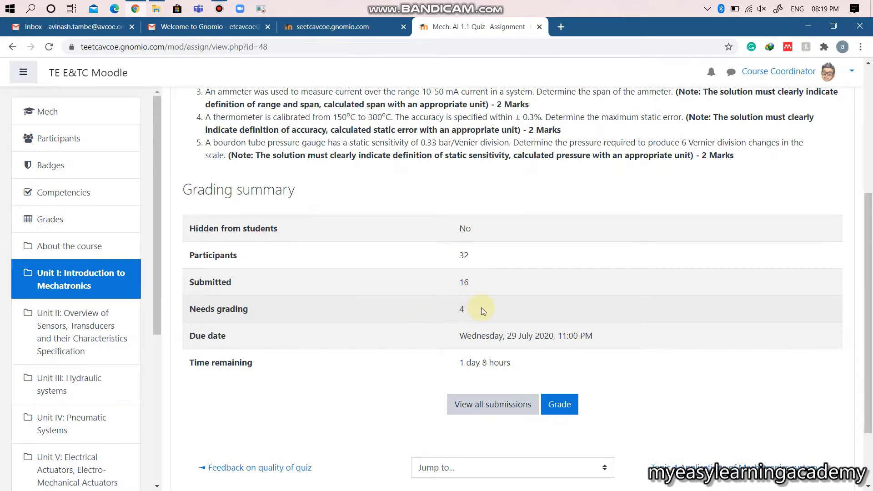
scroll(482, 311, "down", 2)
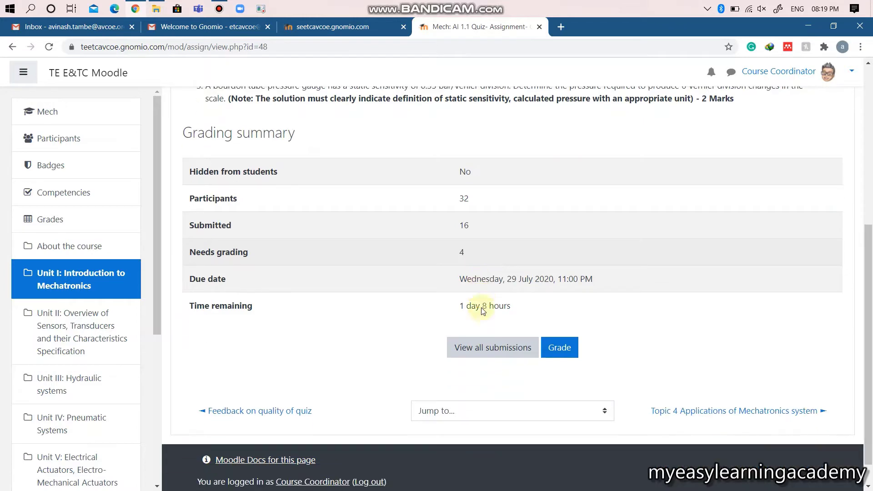
List all submissions and open grading for the follow-up submission graded 0.00 / 10.00.
left_click(496, 353)
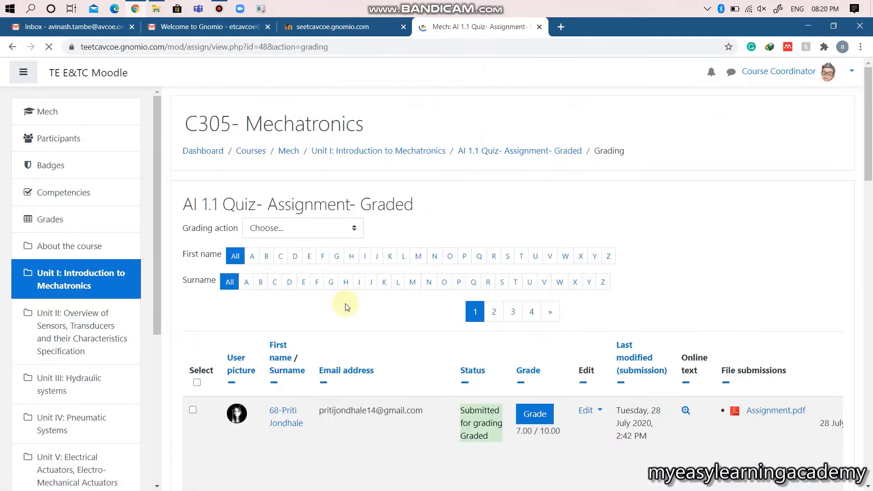
scroll(344, 305, "down", 2)
scroll(419, 293, "down", 1)
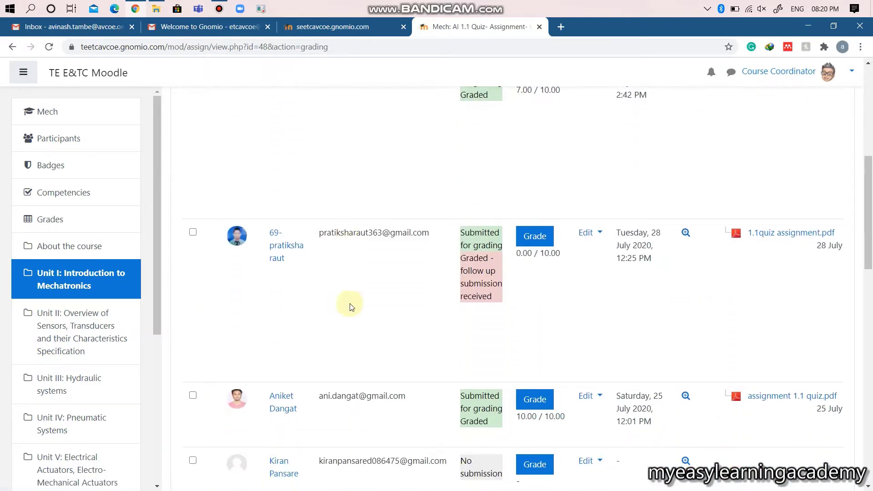
left_click(535, 236)
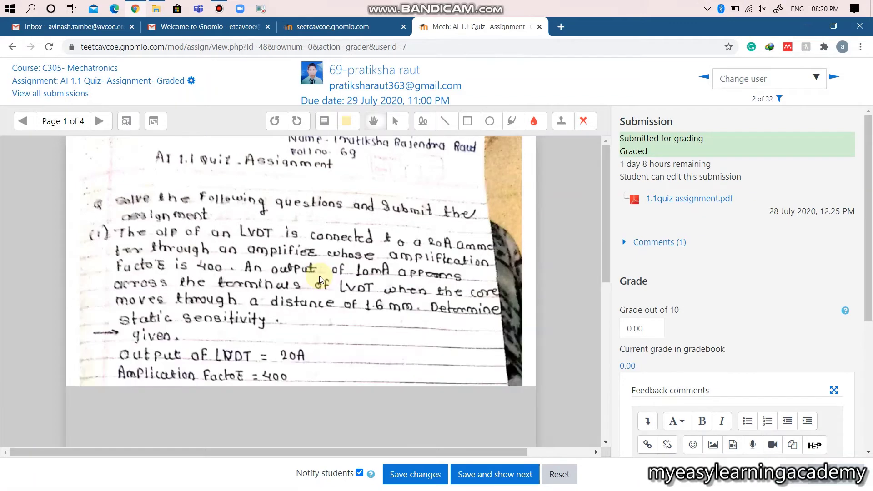
scroll(320, 279, "down", 1)
scroll(320, 279, "down", 1)
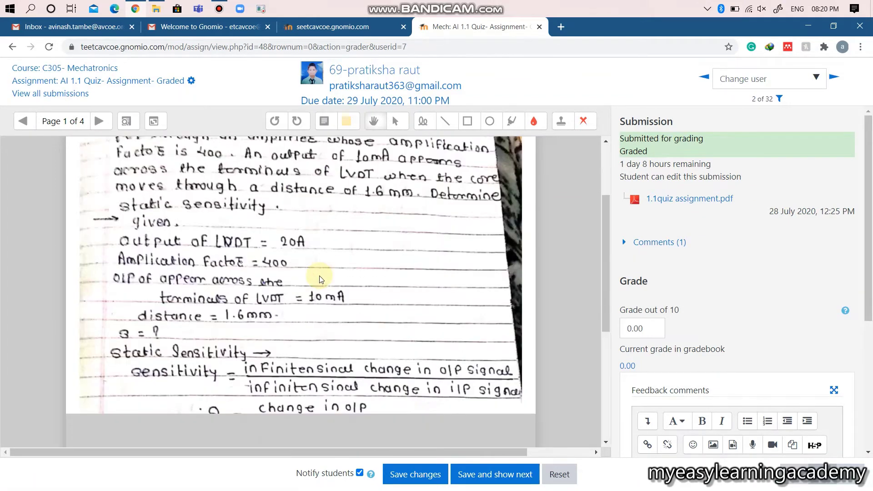
scroll(320, 278, "down", 1)
scroll(320, 278, "down", 1)
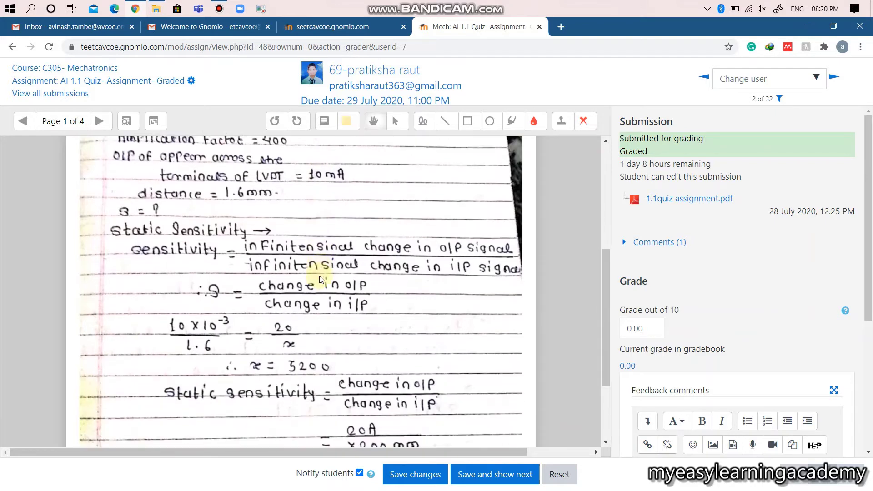
scroll(320, 279, "down", 1)
scroll(320, 279, "down", 1)
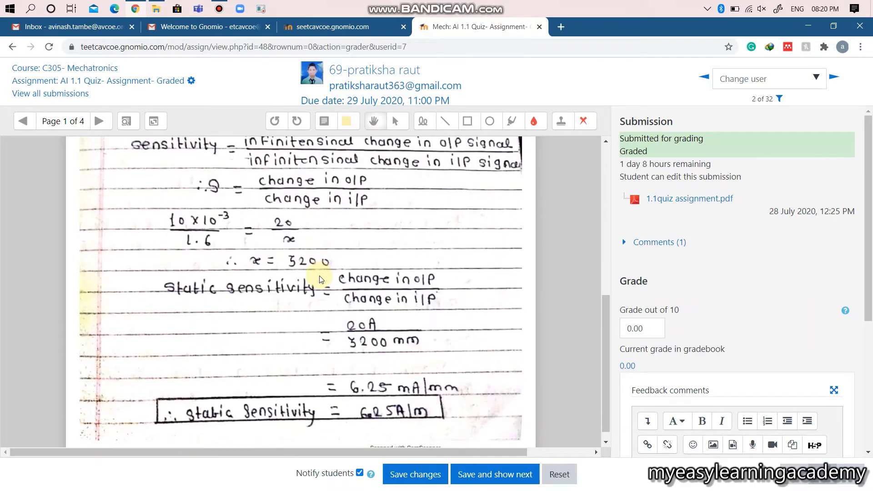
scroll(319, 279, "down", 1)
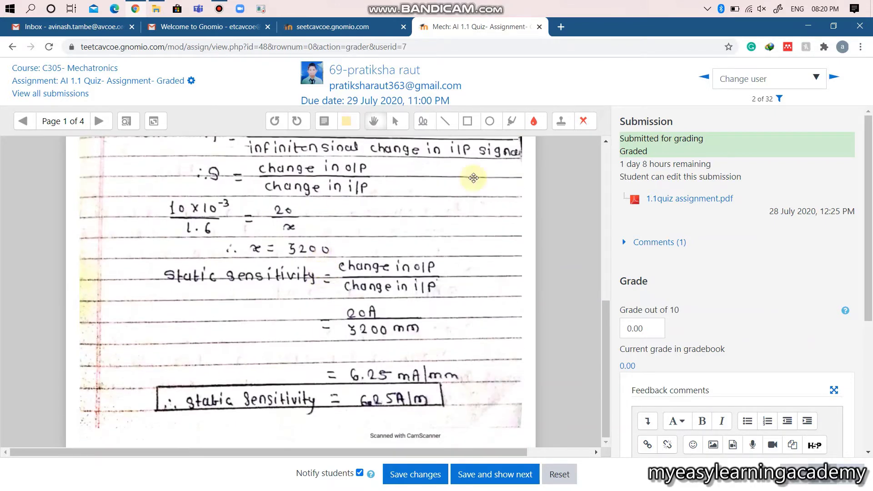
Stamp a green tick on the boxed final answer and two red crosses on page 1.
left_click(584, 122)
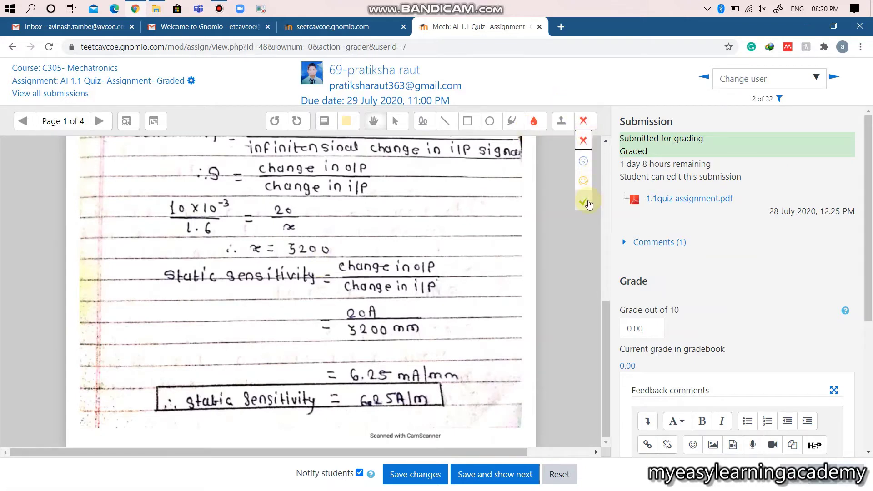
left_click(584, 201)
left_click(345, 403)
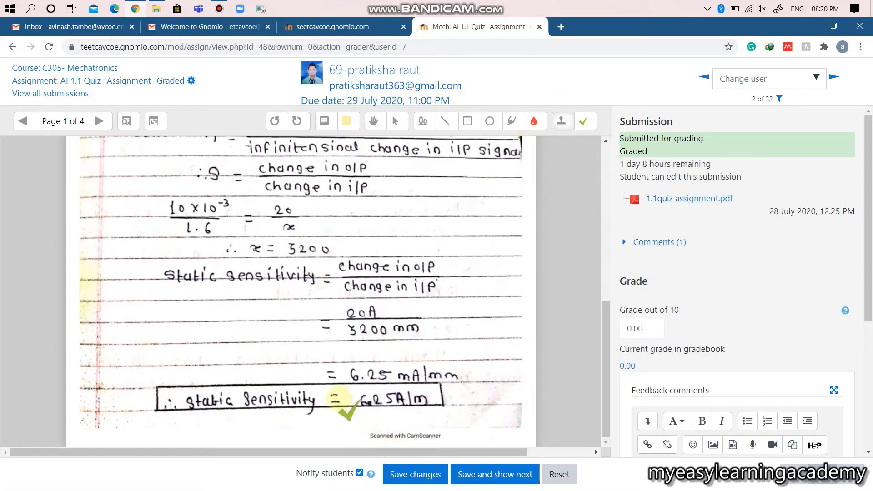
left_click(584, 121)
left_click(585, 141)
left_click(451, 399)
left_click(188, 171)
Add a '6.25mA/mm' comment beside the red cross, then go to page 2.
left_click(325, 121)
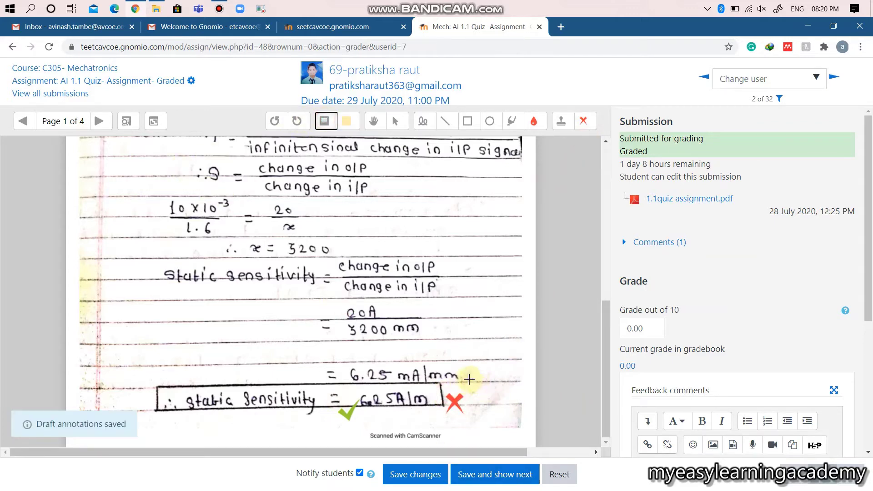
left_click_drag(471, 383, 540, 414)
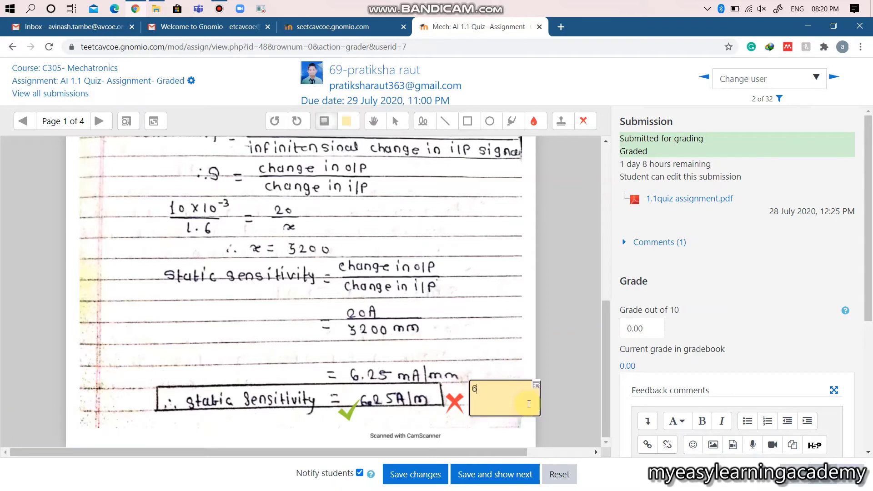
type("6")
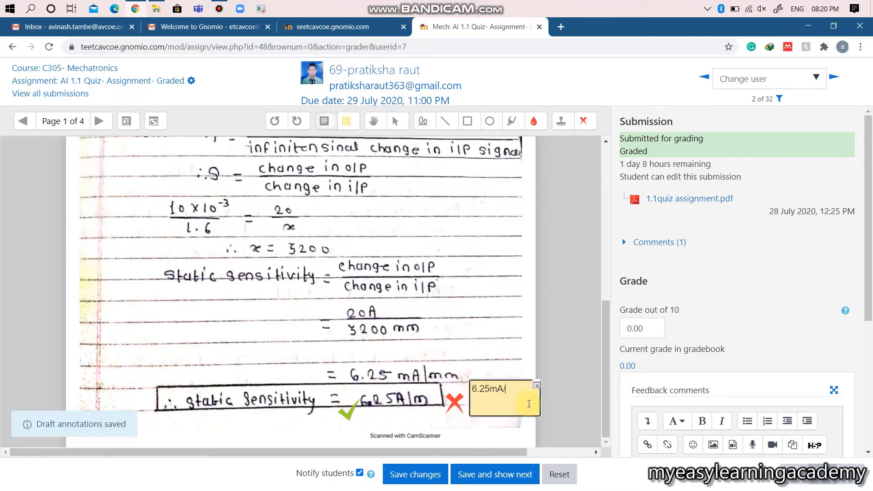
type("mm")
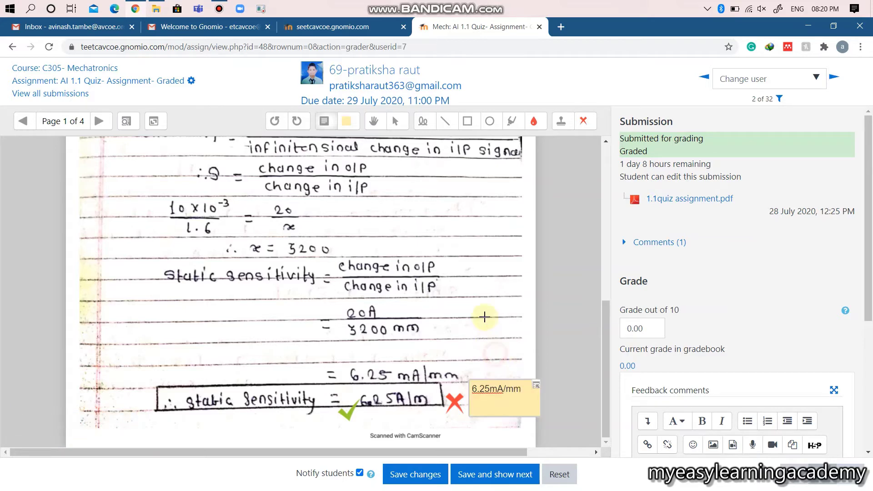
left_click(495, 355)
left_click(100, 122)
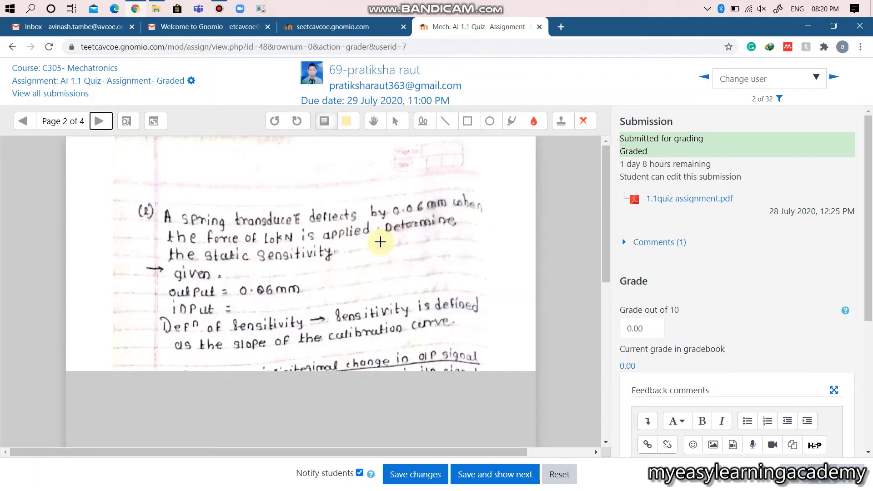
scroll(380, 242, "down", 1)
scroll(380, 242, "down", 1)
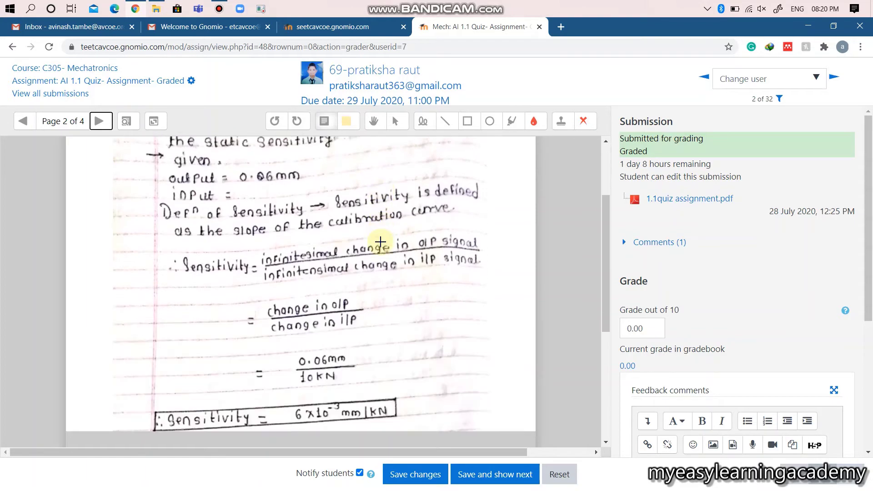
Tick the boxed sensitivity result on page 2.
left_click(583, 121)
left_click(586, 201)
left_click(401, 395)
scroll(436, 355, "down", 2)
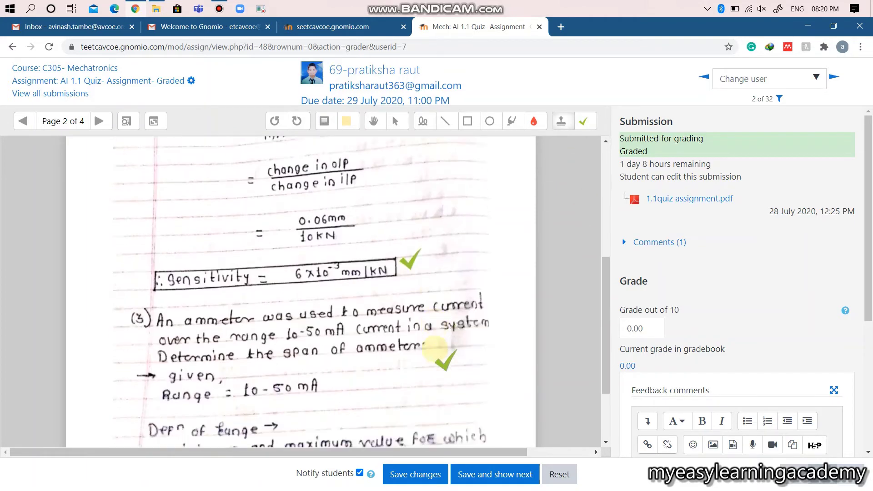
scroll(437, 351, "down", 1)
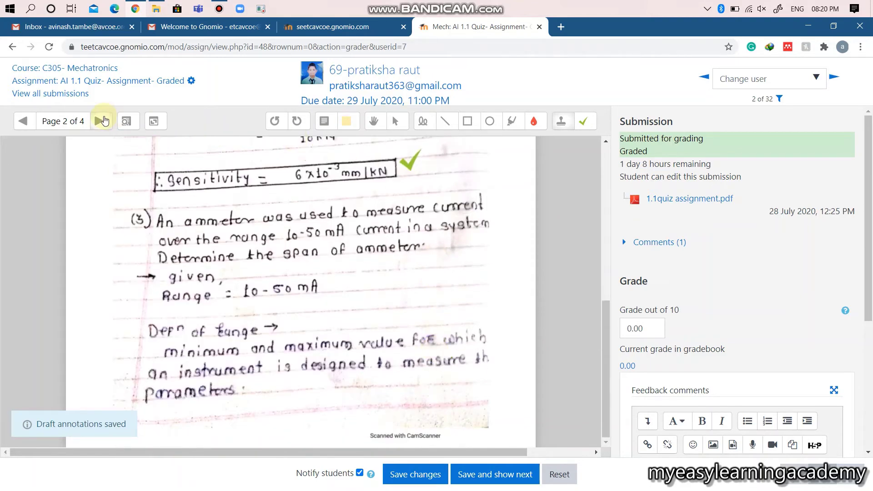
On page 3, tick the 40mA span answer and the ±0.45°C error answer.
left_click(101, 121)
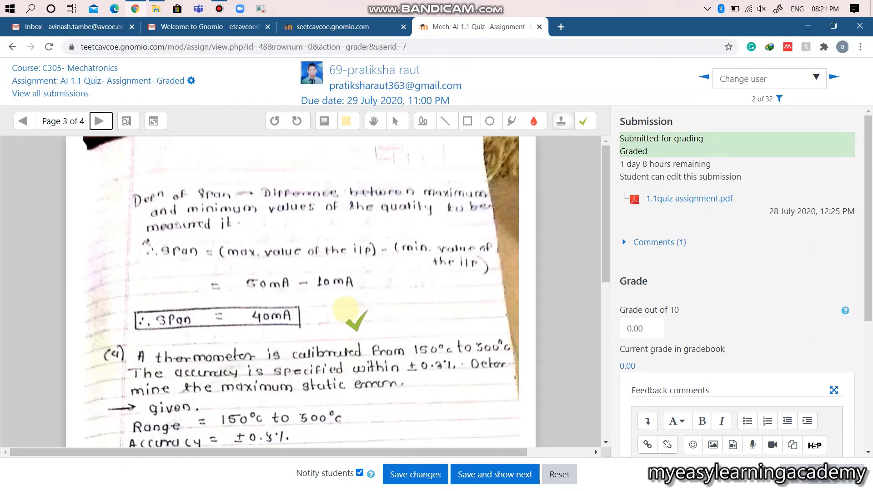
left_click(307, 300)
scroll(410, 287, "down", 1)
scroll(410, 287, "down", 1)
scroll(410, 290, "down", 2)
scroll(413, 291, "down", 1)
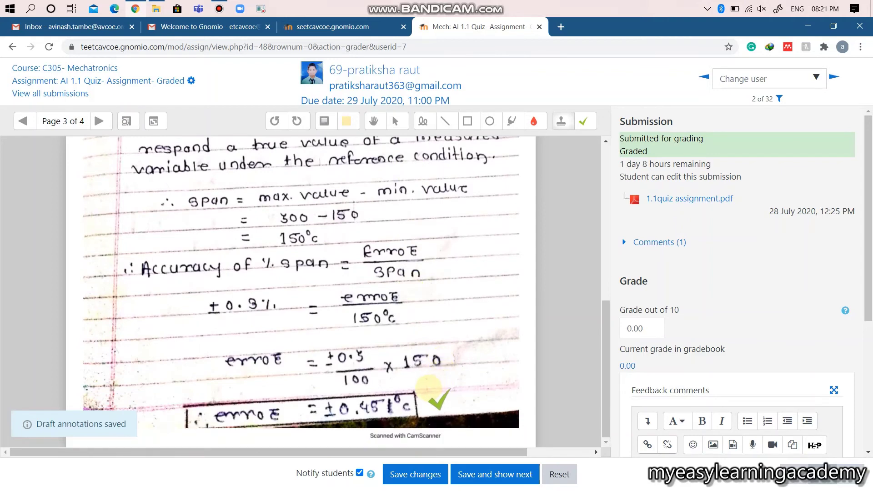
left_click(429, 389)
On page 4, mark the 1.98 bar pressure result with a red cross.
left_click(99, 122)
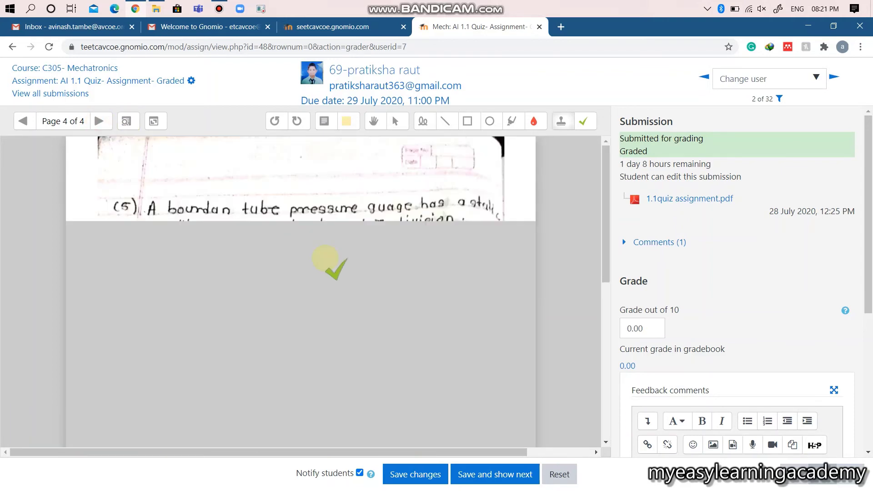
scroll(326, 261, "down", 2)
scroll(326, 261, "down", 1)
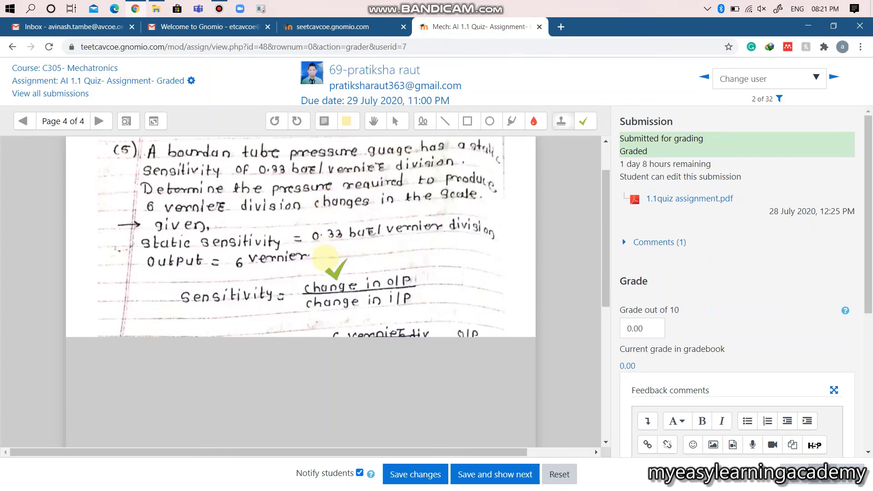
scroll(326, 261, "down", 1)
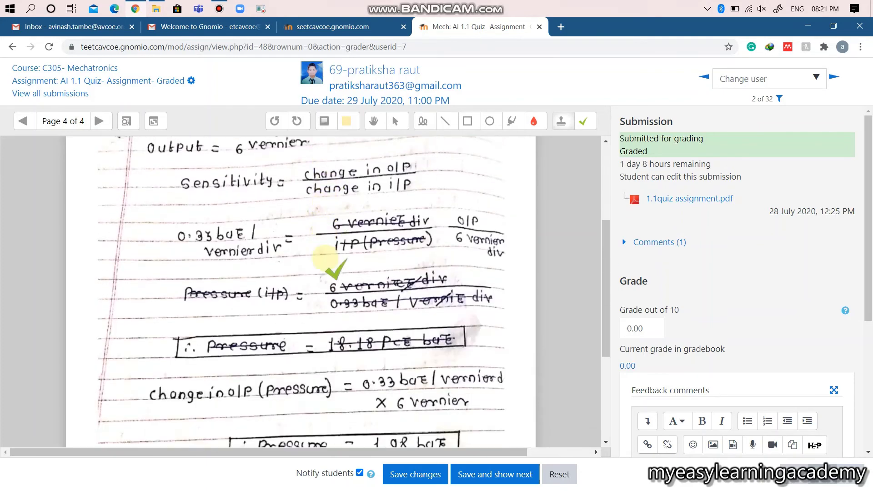
scroll(326, 261, "down", 1)
left_click(583, 121)
left_click(584, 197)
left_click(478, 382)
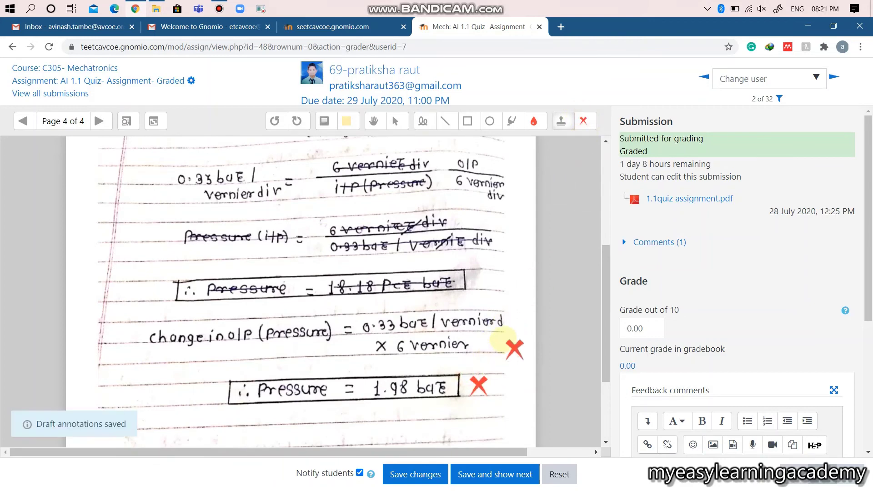
Enter a grade of 7 out of 10 and save it with the annotations.
double_click(642, 328)
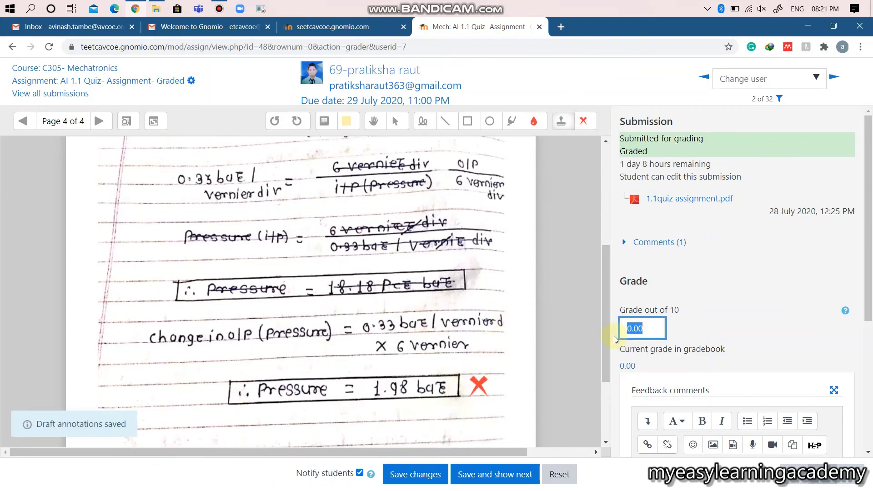
type("7")
left_click(410, 474)
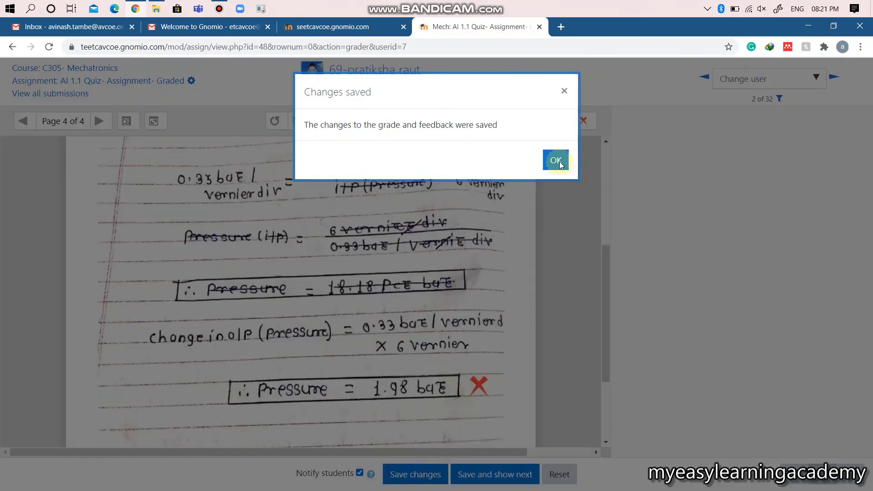
left_click(559, 162)
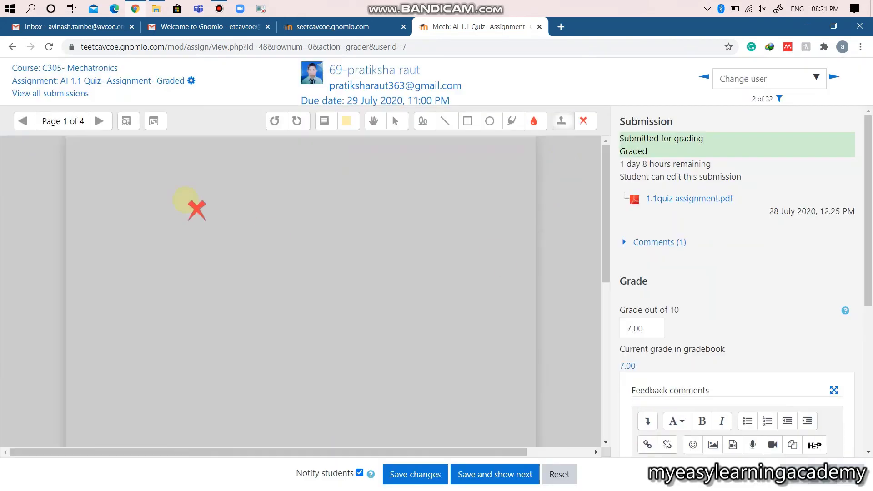
left_click(12, 47)
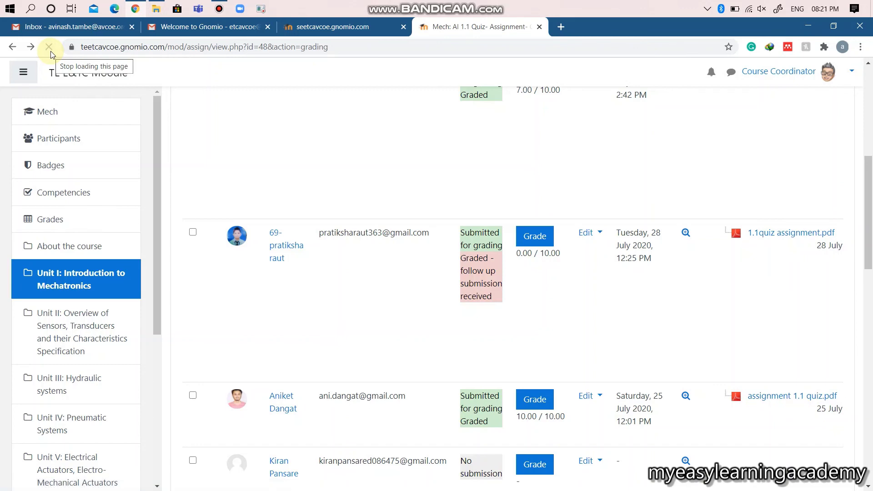
Reload the submissions list so it shows the new 7.00 / 10.00 grade.
left_click(50, 47)
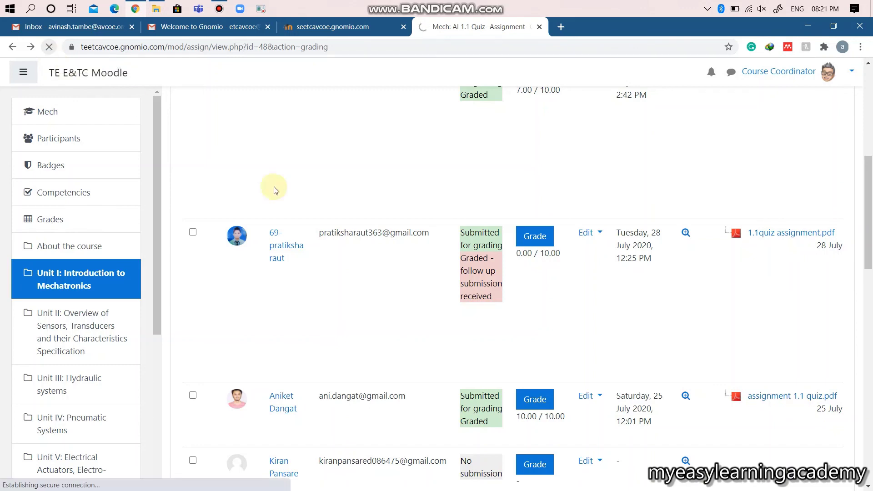